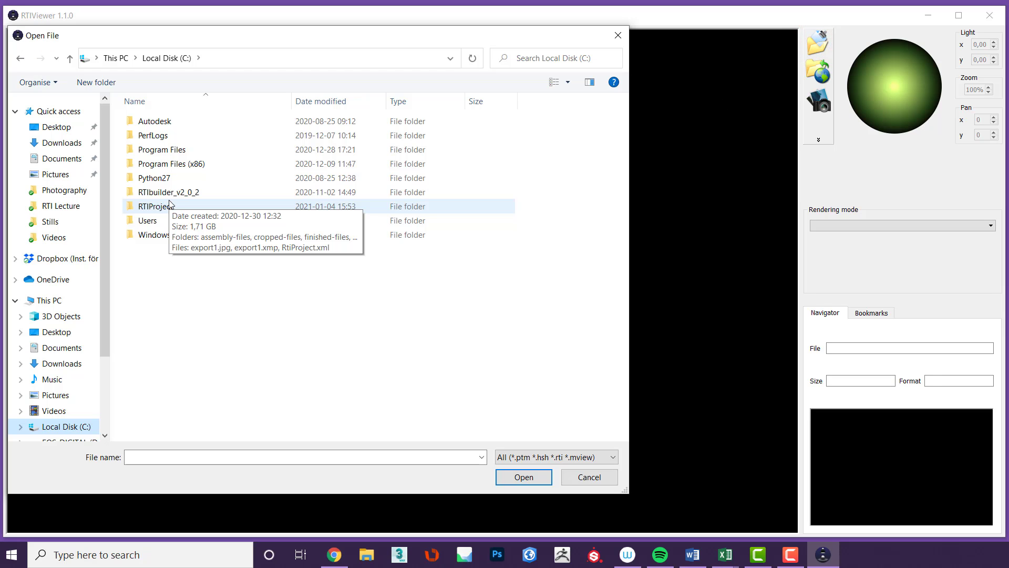
Load RtiProject_6720.ptm from the RTIProject finished-files folder into the viewer.
double_click(169, 204)
double_click(158, 150)
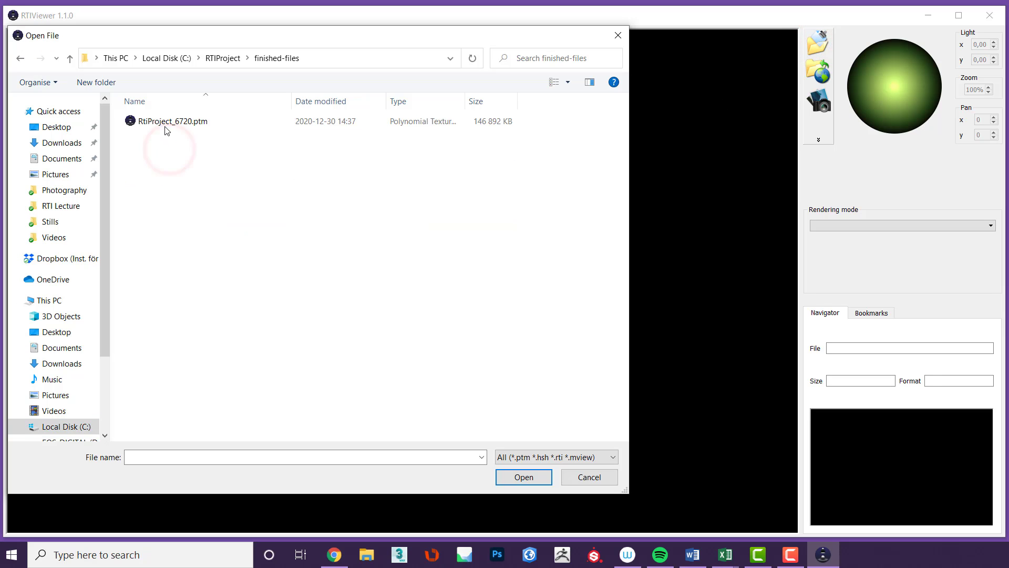
double_click(165, 124)
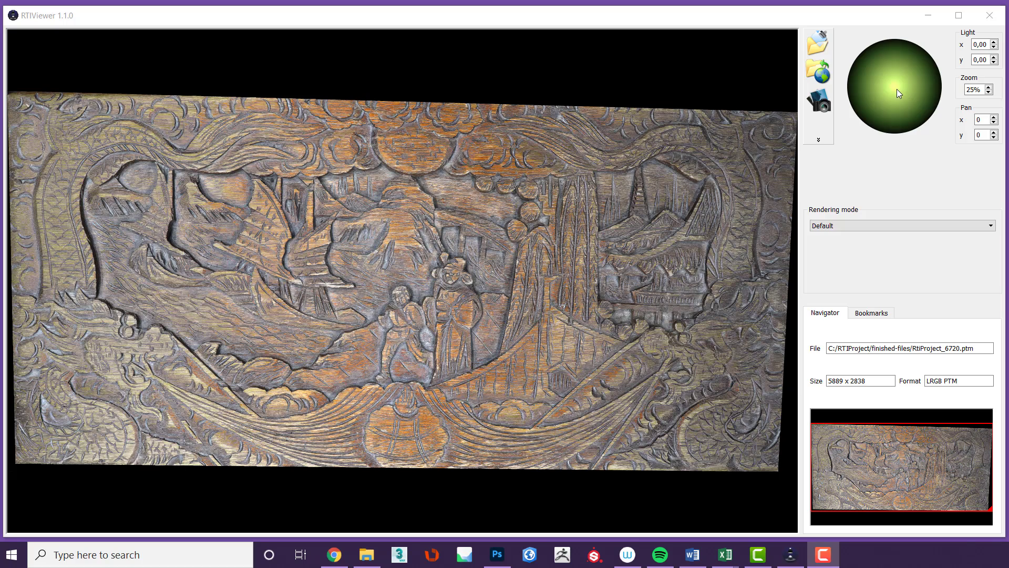
Sweep the light from upper right to upper left, ending at the sphere's lower right edge.
left_click(917, 63)
left_click(873, 69)
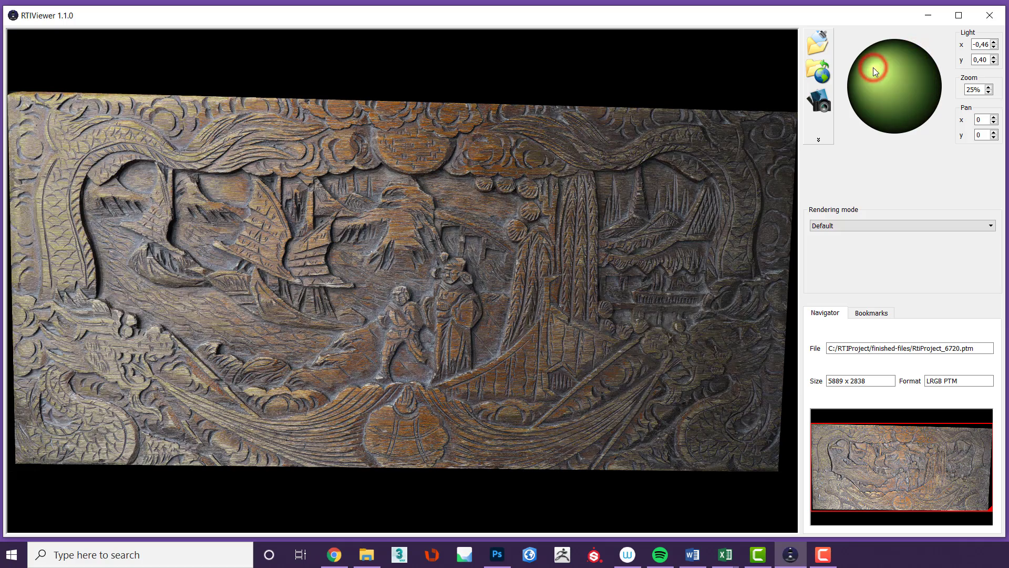
left_click_drag(869, 112, 920, 115)
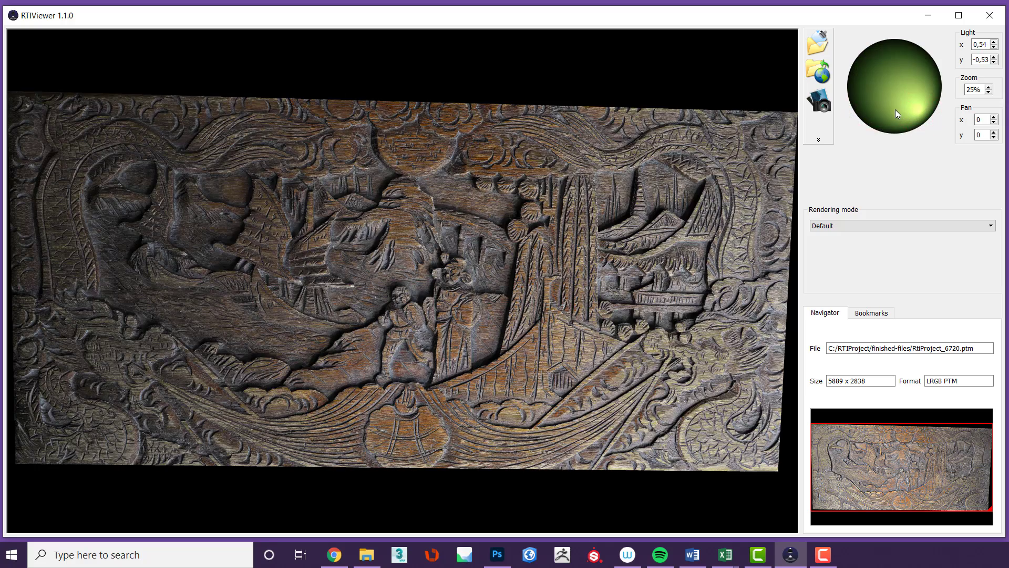
mouse_move(913, 109)
left_mouse_down()
mouse_move(883, 95)
mouse_move(873, 65)
mouse_move(859, 68)
mouse_move(854, 111)
mouse_move(893, 62)
mouse_move(930, 63)
mouse_move(940, 75)
mouse_move(920, 126)
left_mouse_up()
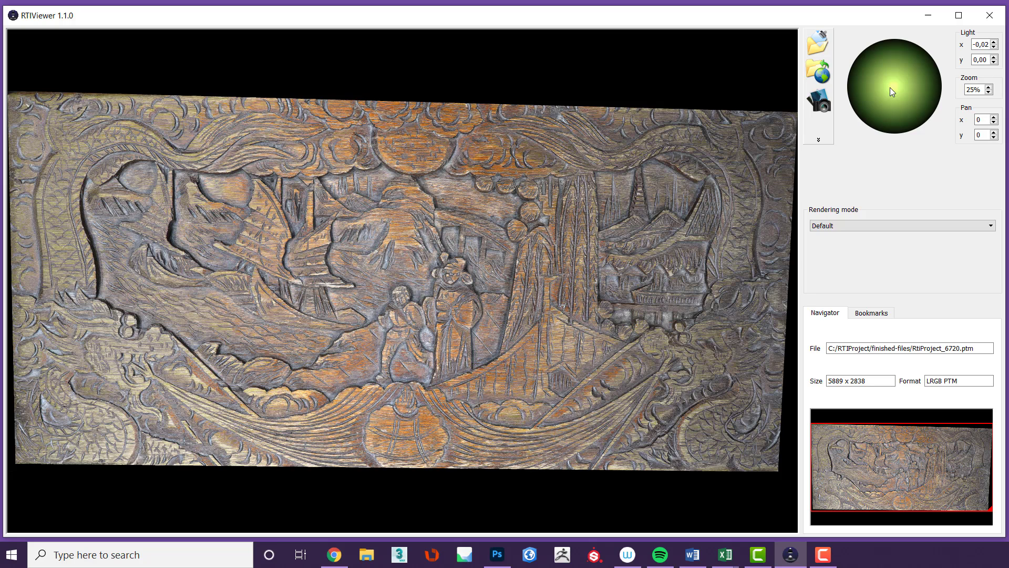
Move the light back near centre so the carving is lit almost head-on (0.04 / -0.03).
left_click_drag(890, 88, 908, 73)
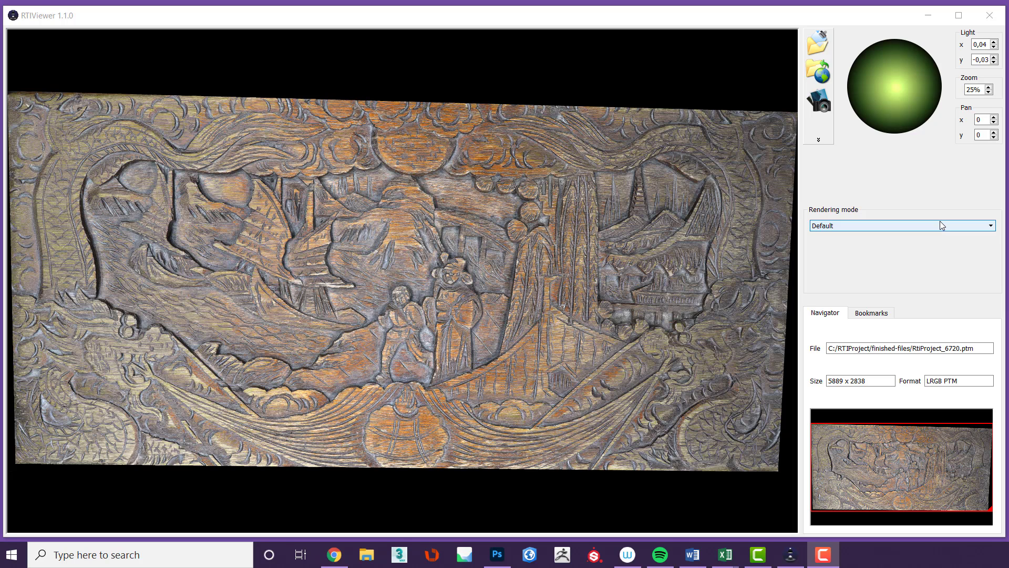
Switch rendering to Diffuse Gain and raise the Gain to 79.
left_click(942, 225)
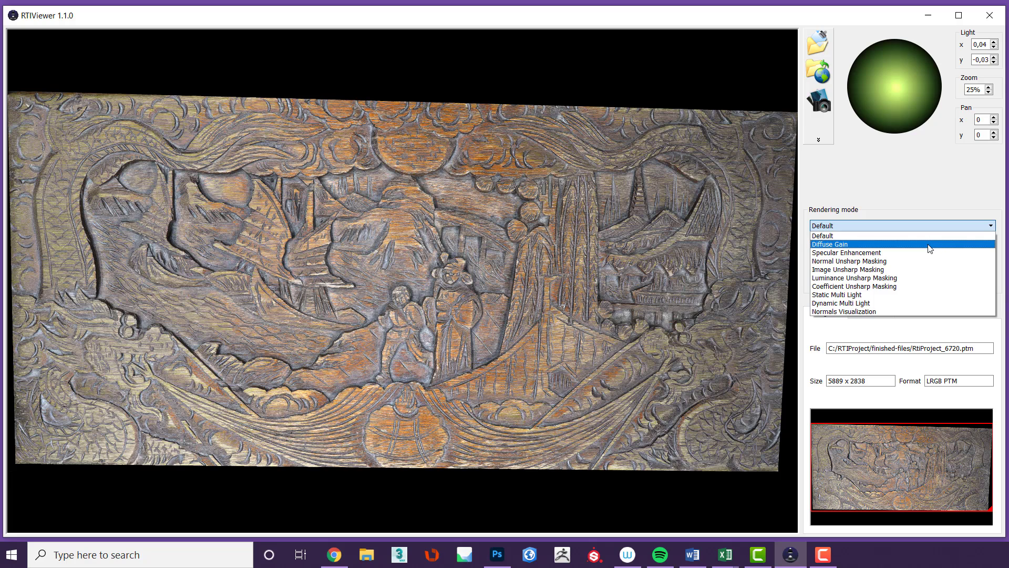
left_click(929, 245)
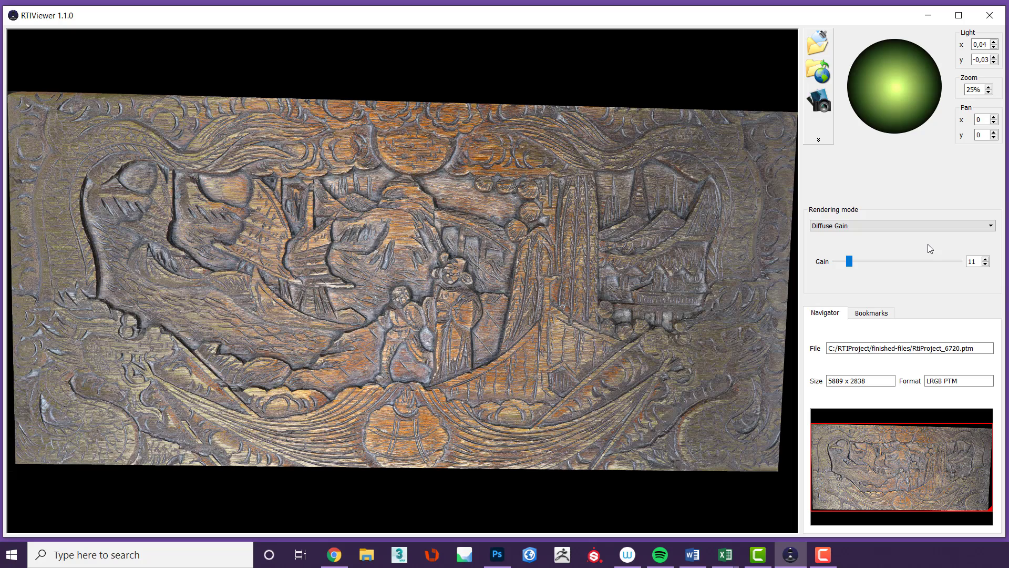
left_click_drag(849, 262, 931, 263)
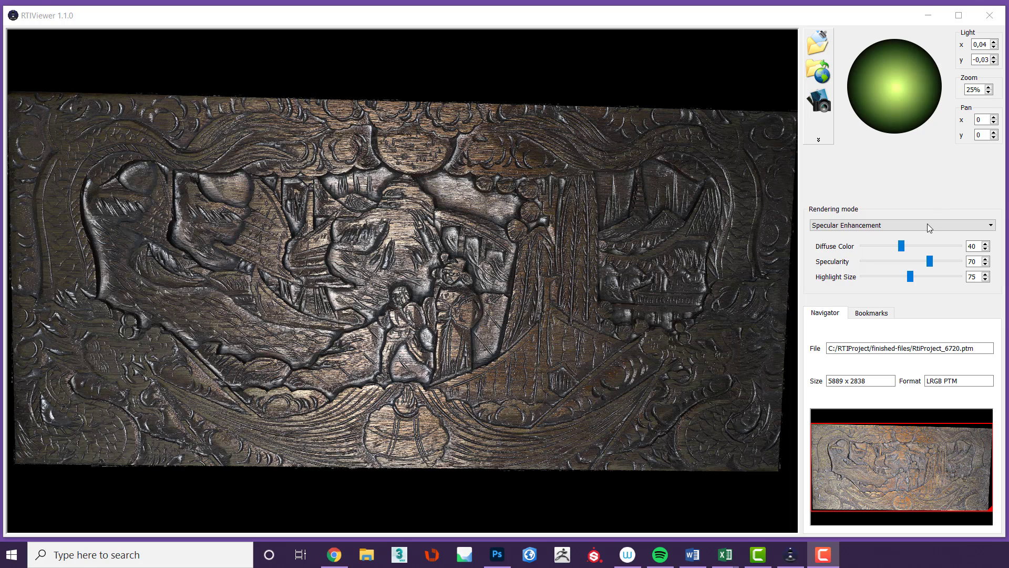
Lower Diffuse Color to 0 in Specular Enhancement, leaving only grey specular shine.
left_click_drag(901, 245, 828, 258)
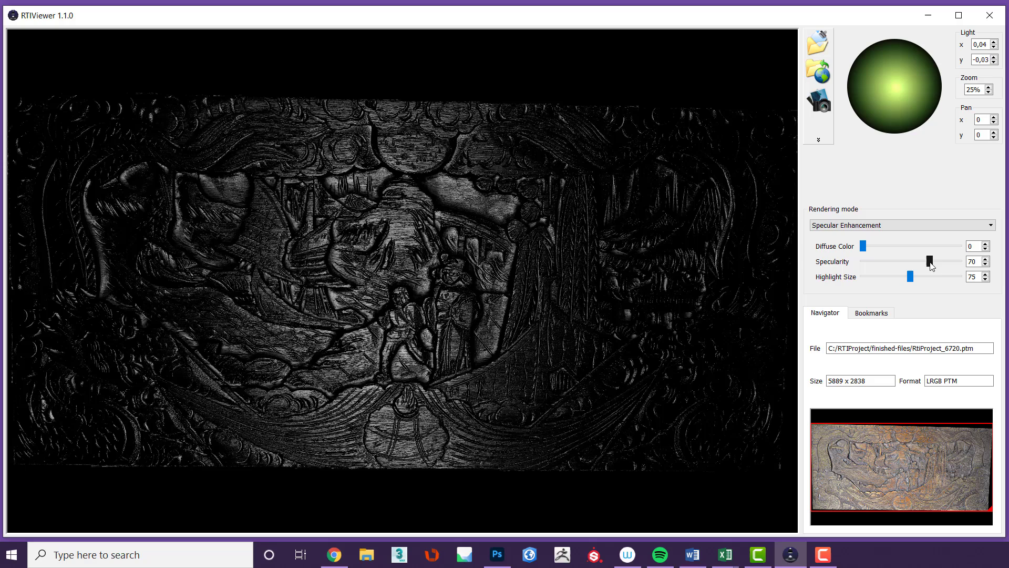
Set Specularity to 81 and Highlight Size to 39, then nudge the light to 0.10 / -0.01.
left_click_drag(930, 261, 959, 261)
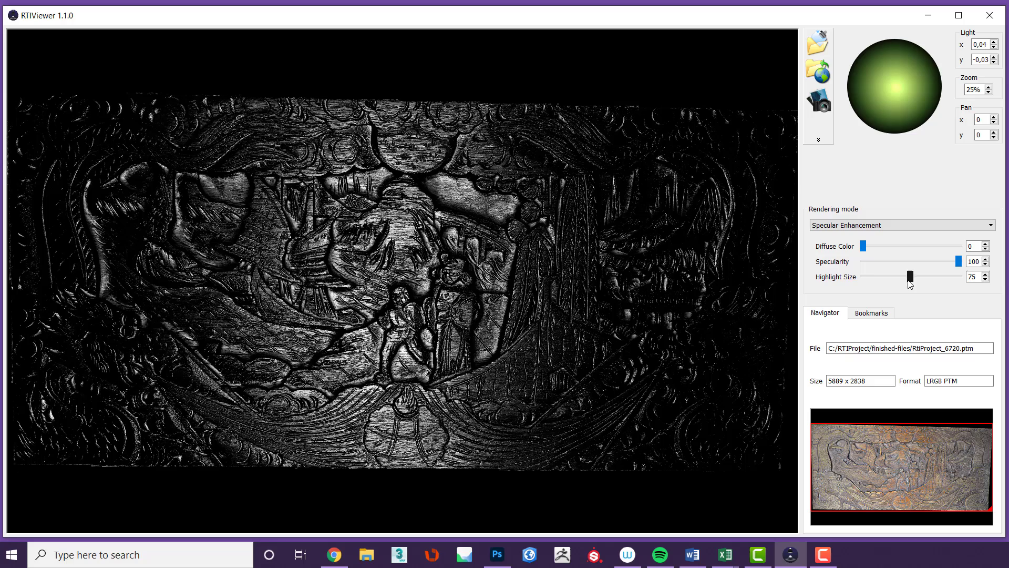
left_click_drag(909, 277, 961, 288)
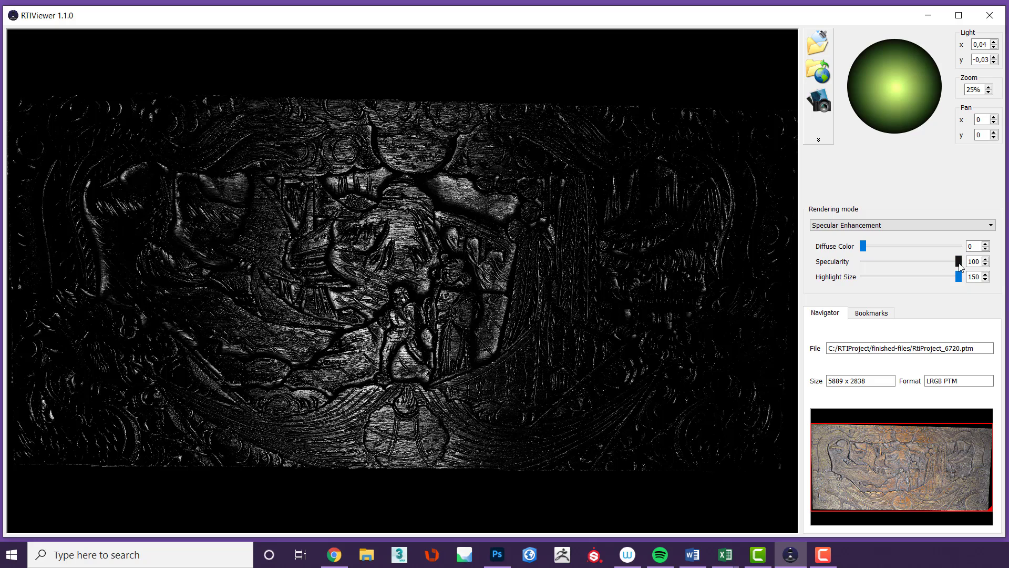
left_click_drag(959, 267, 887, 283)
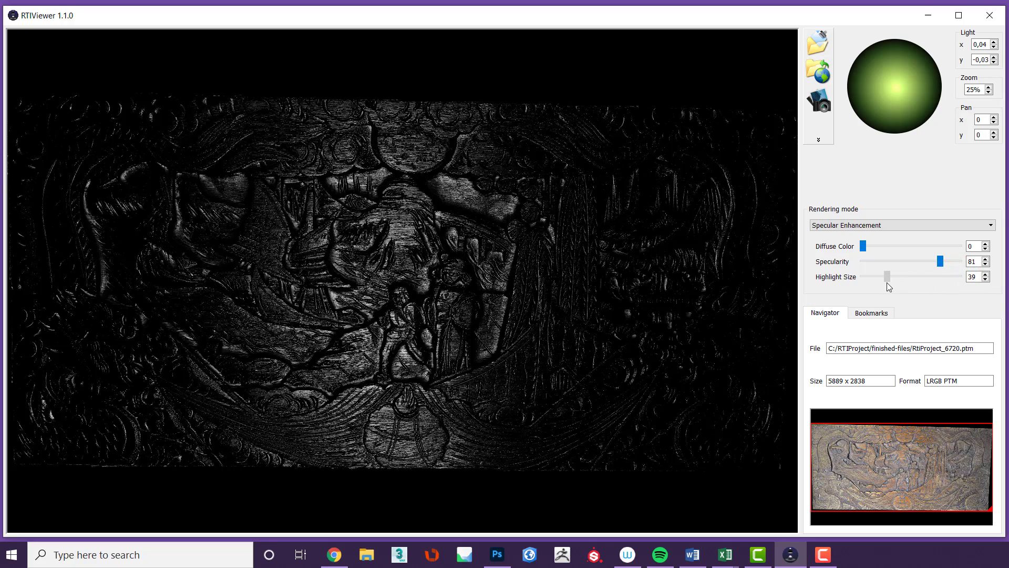
mouse_move(903, 93)
left_mouse_down()
mouse_move(922, 109)
mouse_move(871, 67)
mouse_move(884, 94)
mouse_move(904, 83)
left_mouse_up()
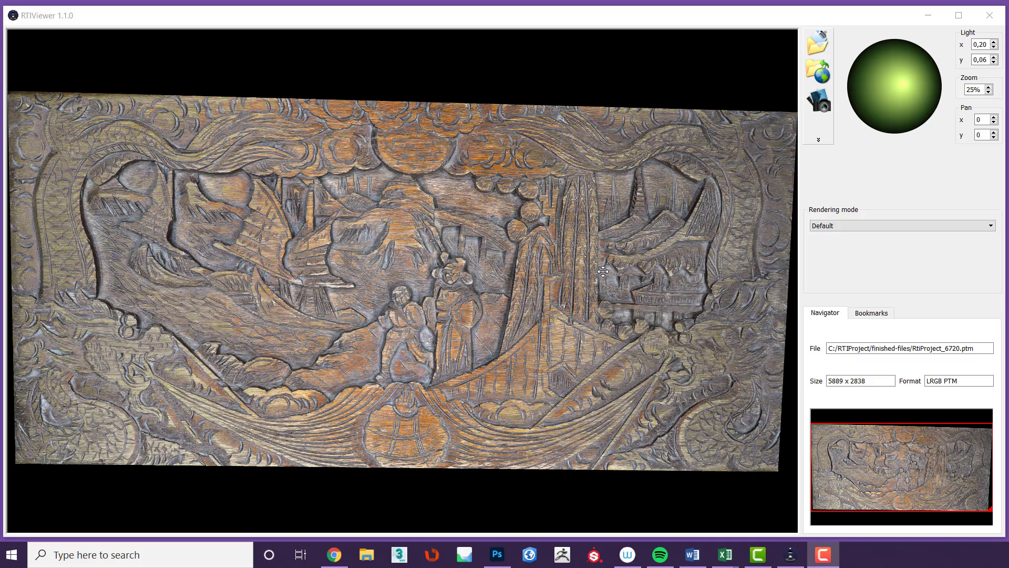
Zoom in to about 83% on the panel's central carved figures.
scroll(602, 272, "up", 5)
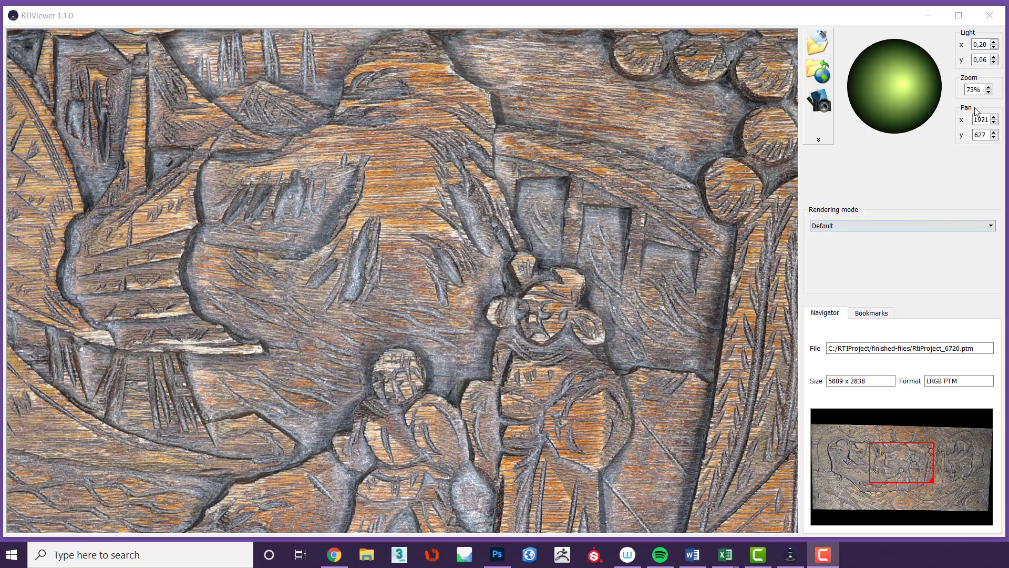
left_click(988, 87)
left_click(988, 88)
left_click(988, 87)
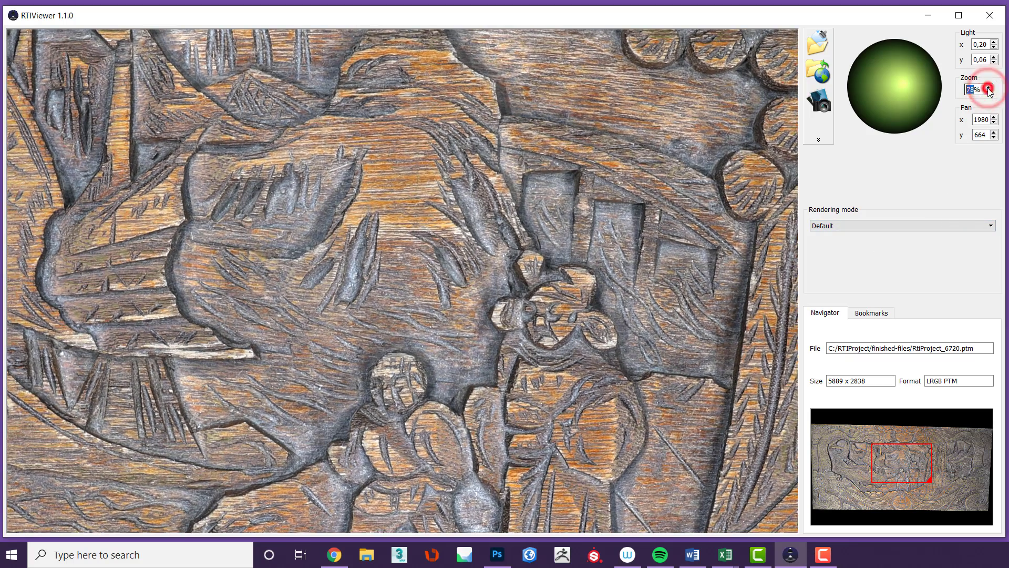
left_click(989, 87)
left_click(988, 87)
left_click(988, 87)
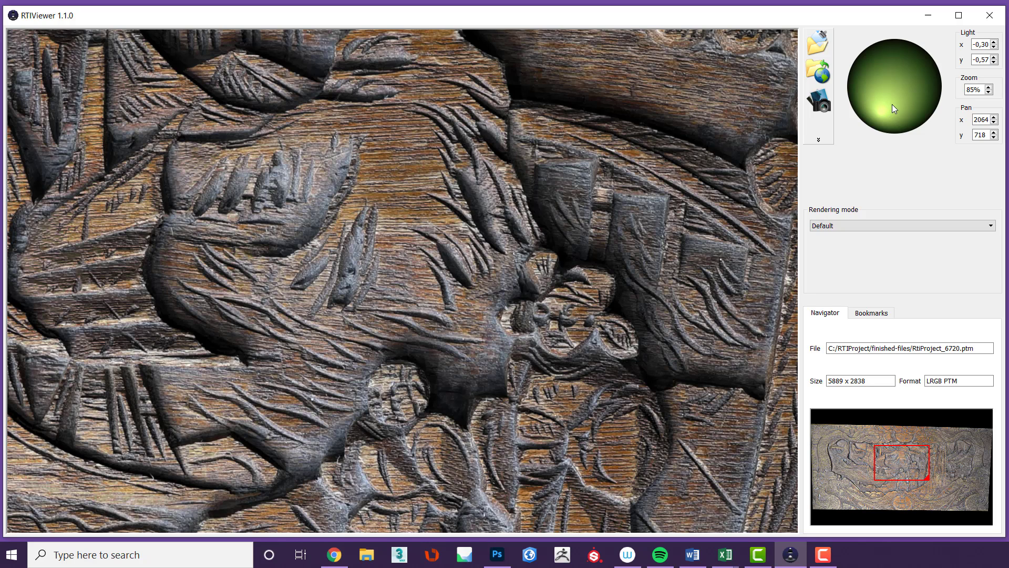
Save the current close-up as a bookmark named 'Section1'.
left_click(867, 312)
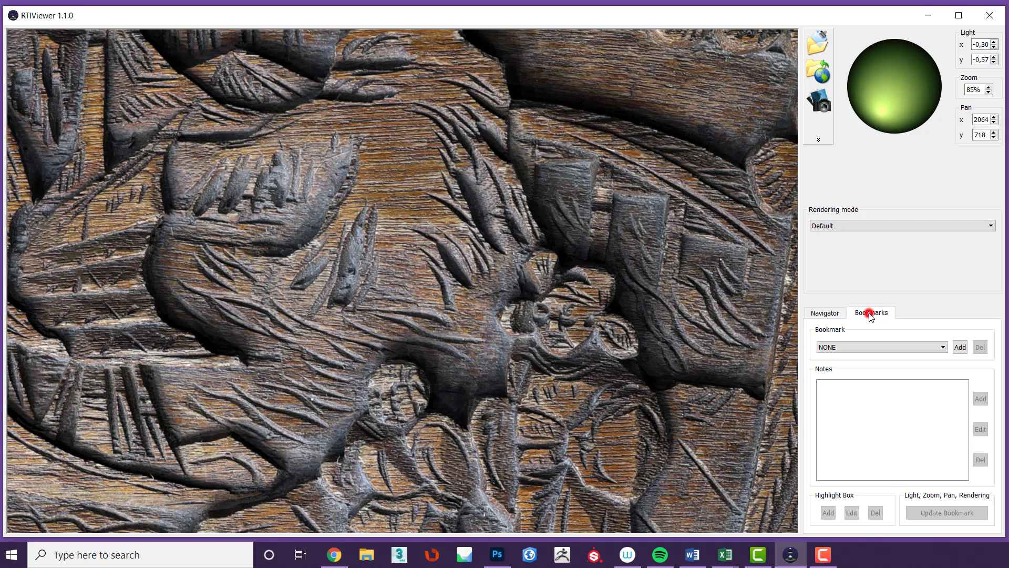
left_click(958, 347)
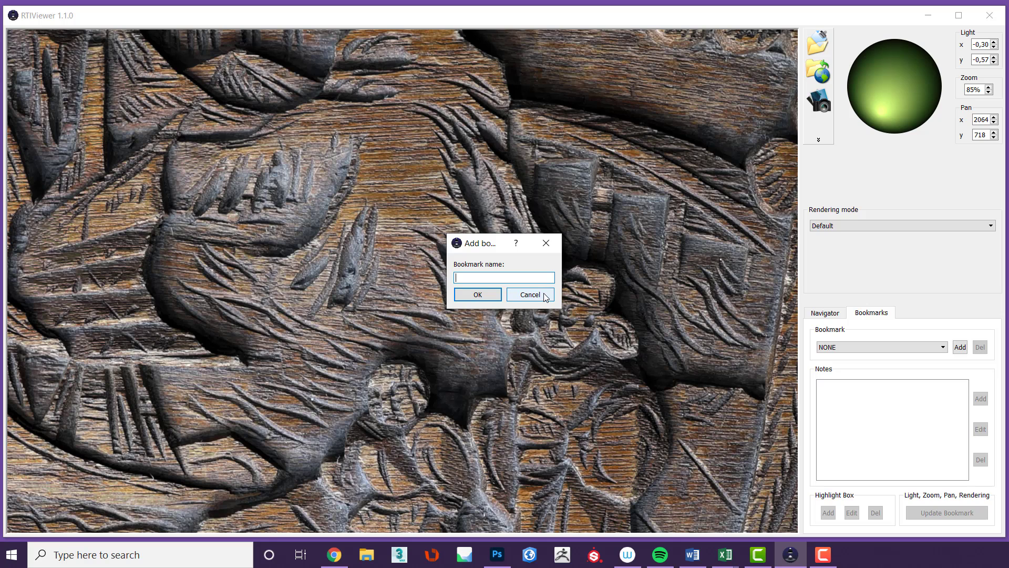
type("Section1")
left_click(478, 293)
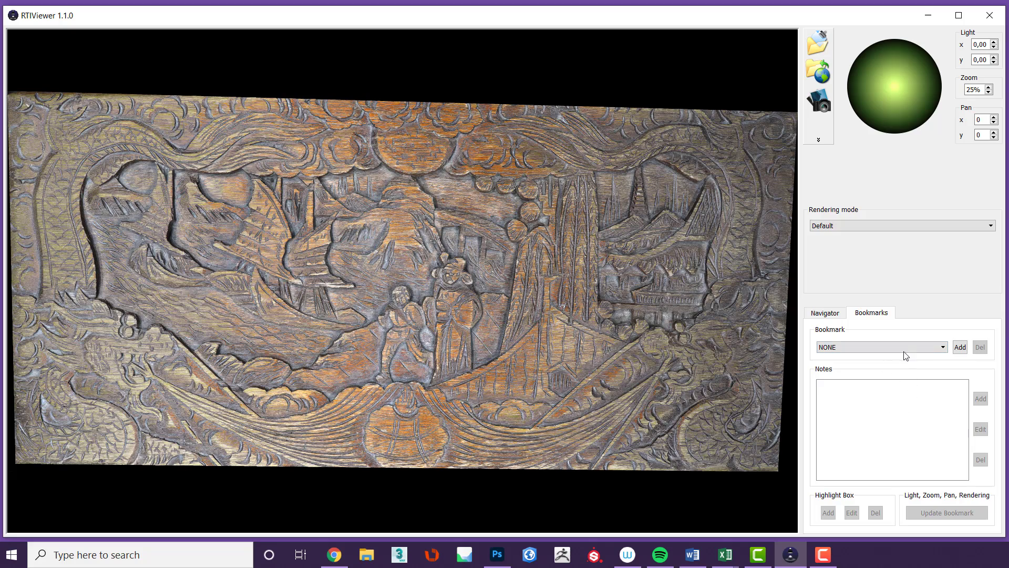
Recall Section1, relight it from the upper right, and update the bookmark.
left_click(881, 345)
left_click(870, 374)
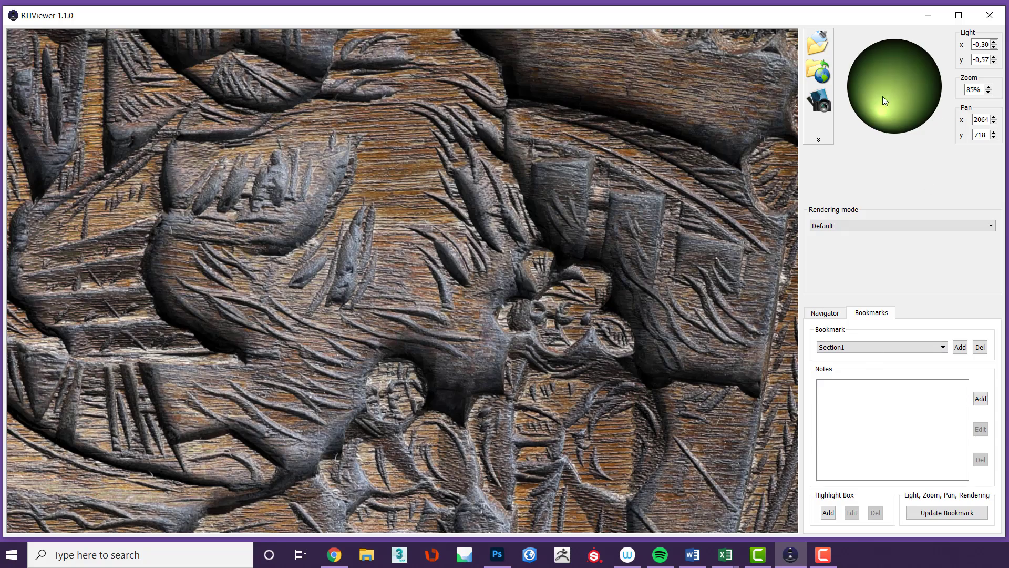
left_click_drag(881, 97, 917, 78)
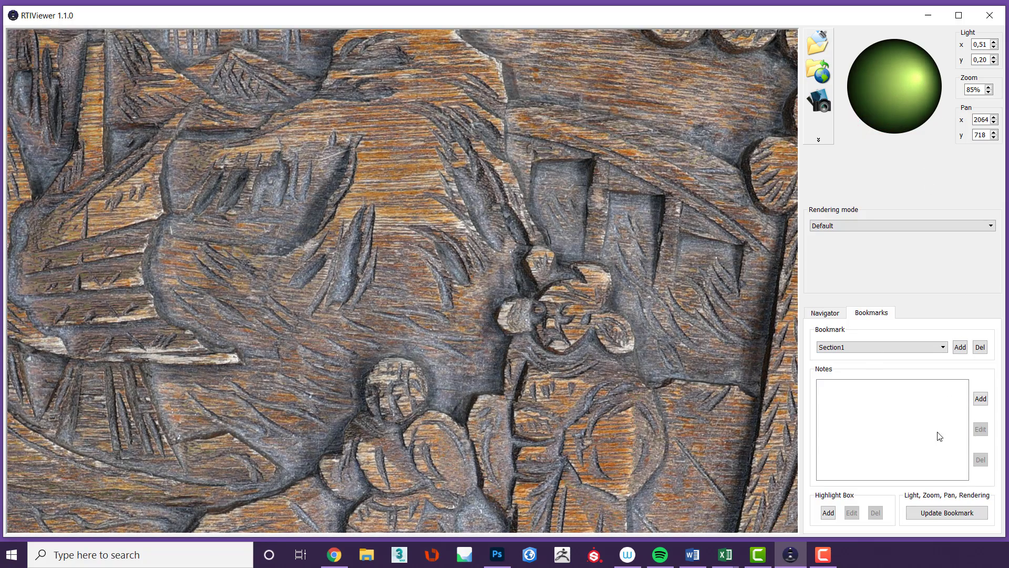
left_click(937, 513)
Switch to the full panel view, then recall Section1 to verify the new lighting.
left_click(890, 347)
left_click(874, 353)
left_click(871, 348)
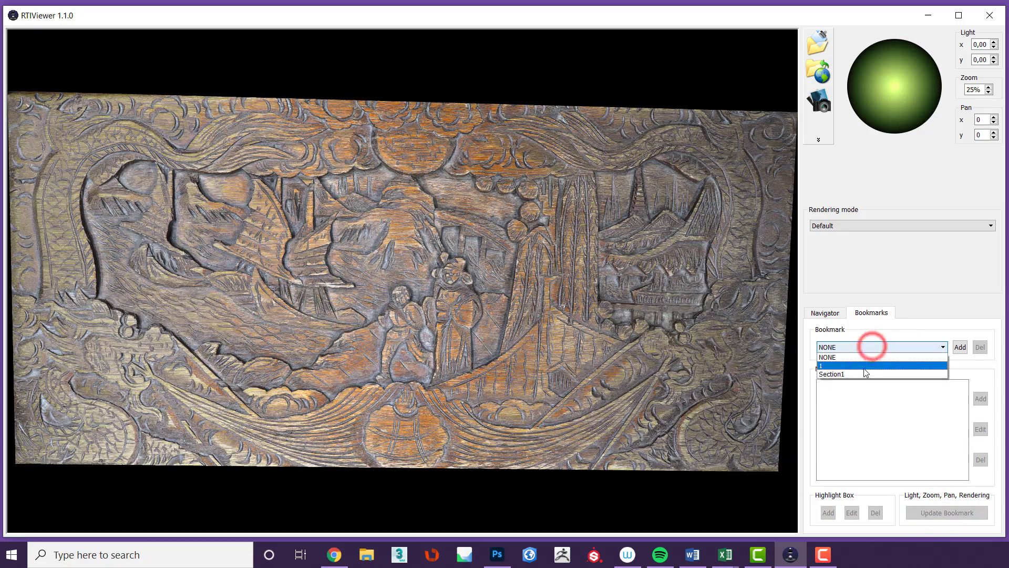
left_click(864, 364)
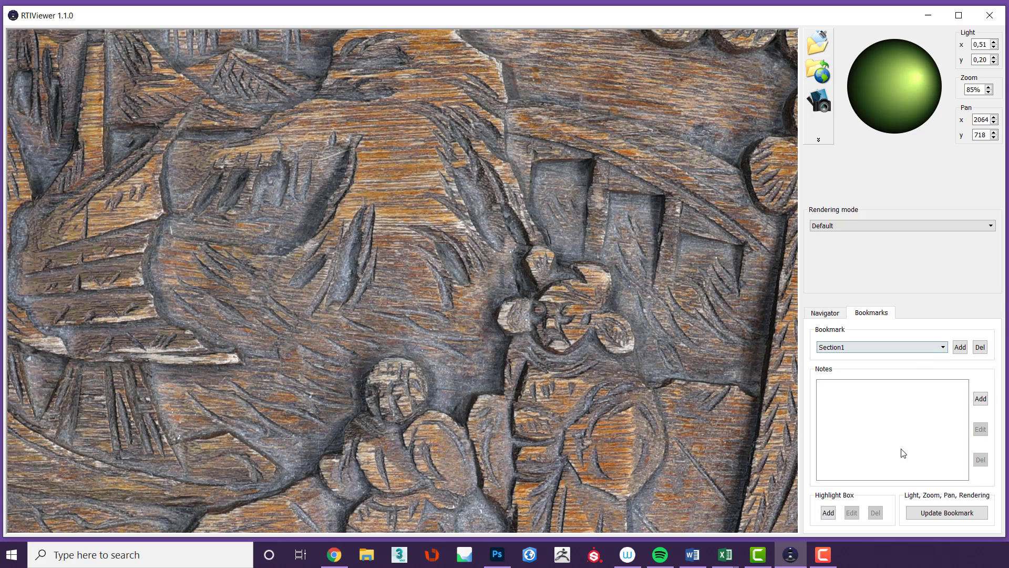
left_click(828, 515)
left_click_drag(477, 235, 661, 378)
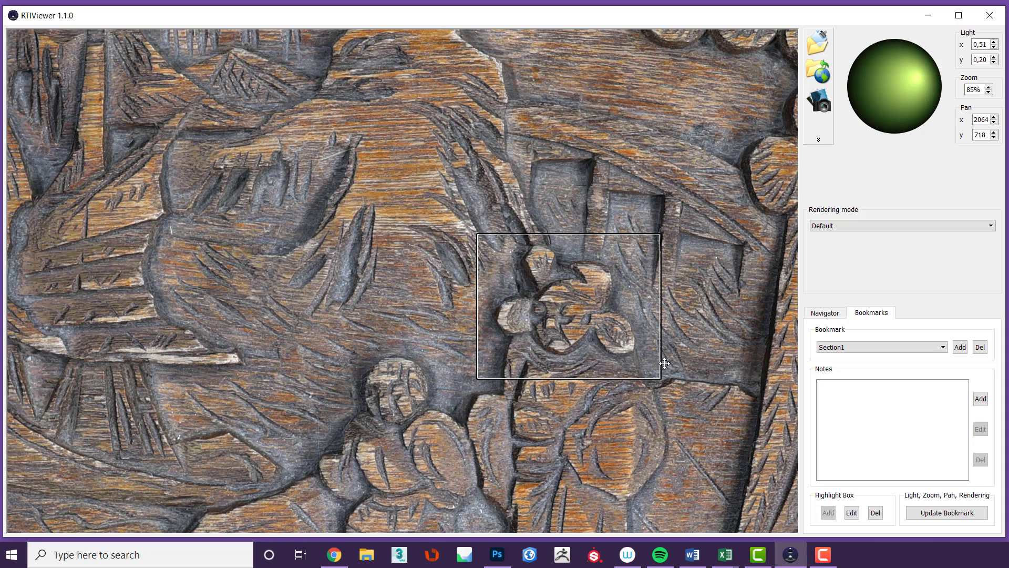
left_click(852, 512)
mouse_move(661, 378)
left_mouse_down()
mouse_move(644, 369)
mouse_move(651, 374)
left_mouse_up()
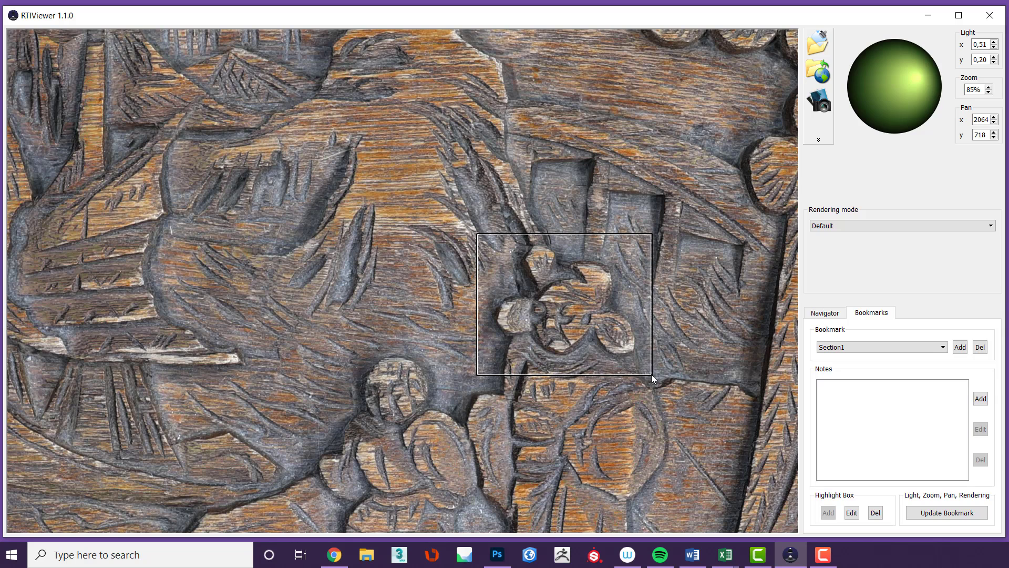
left_click(873, 512)
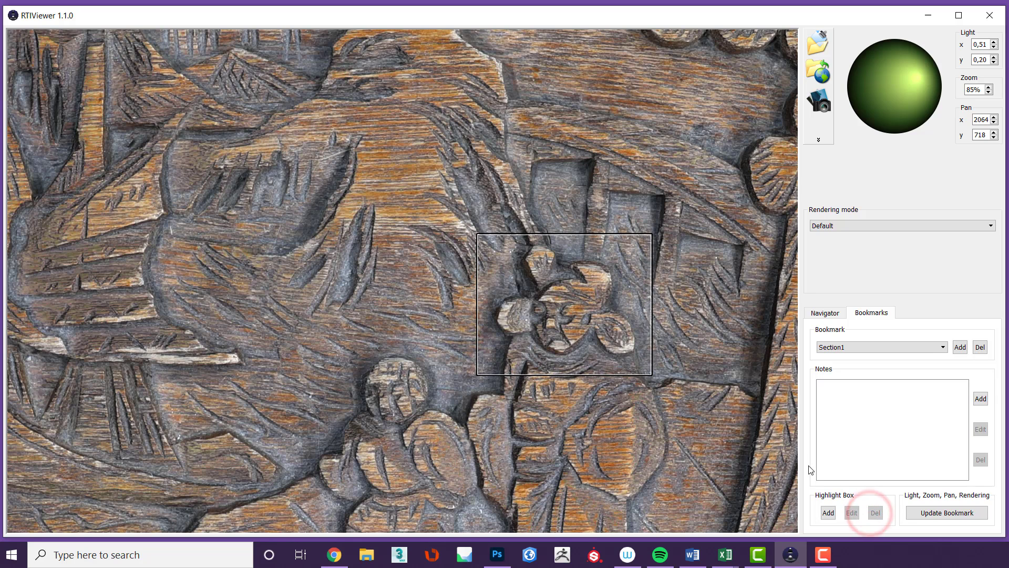
left_click(652, 375)
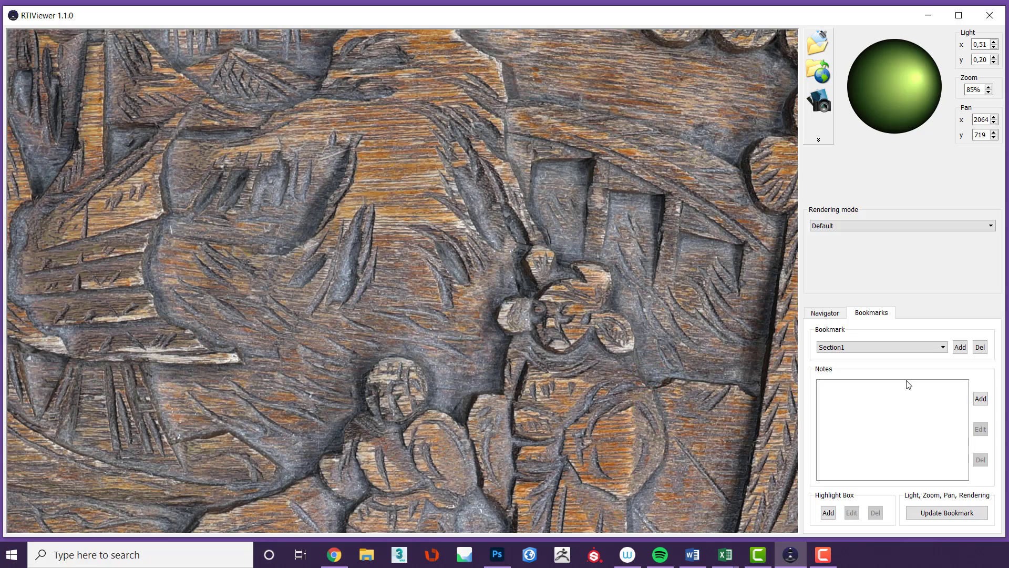
Delete the Section1 bookmark and zoom in on the central carving.
left_click(980, 348)
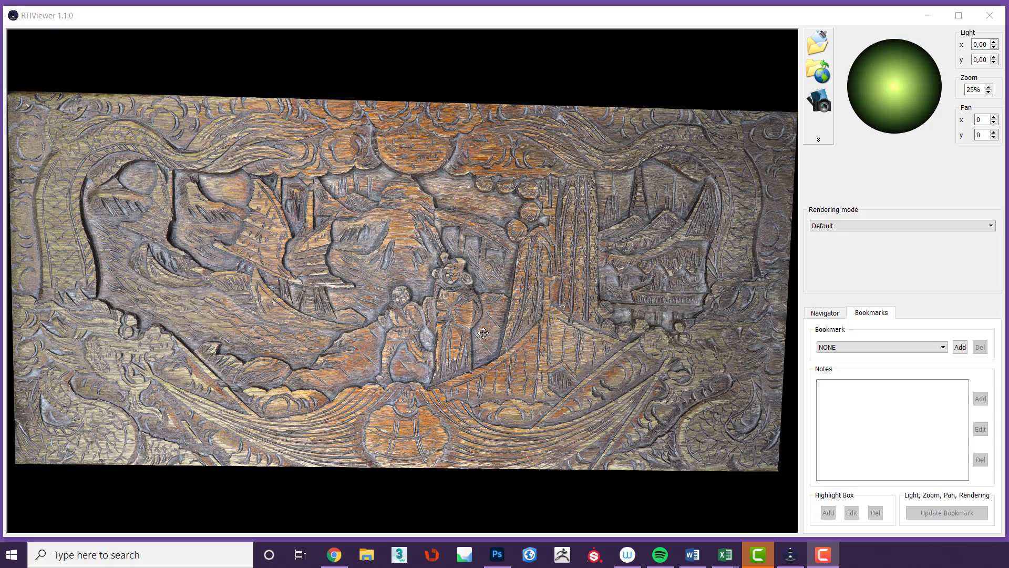
scroll(494, 337, "up", 5)
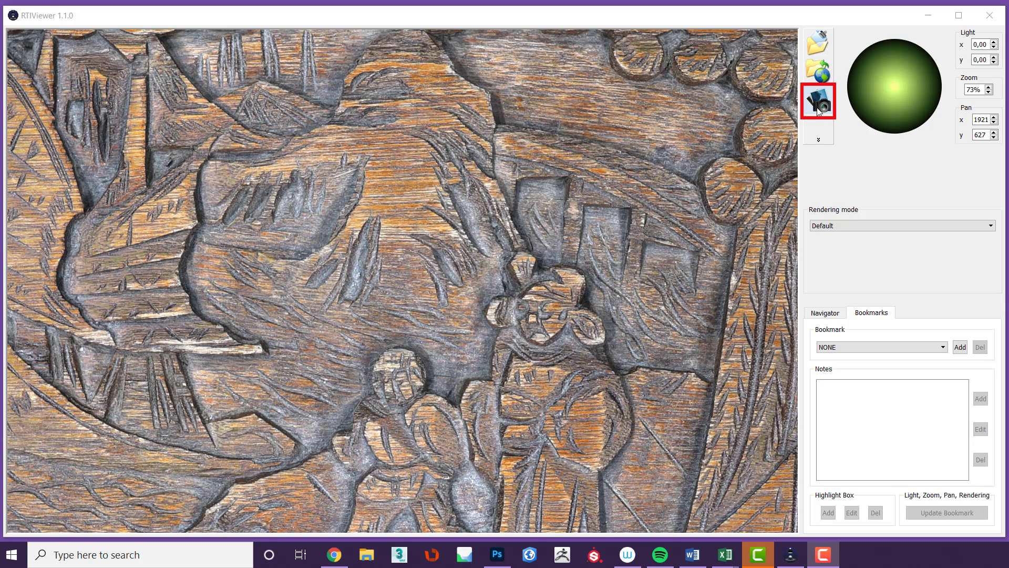
Export the current close-up via the snapshot tool, naming it snapshot1.jpg with JPEG format.
left_click(822, 111)
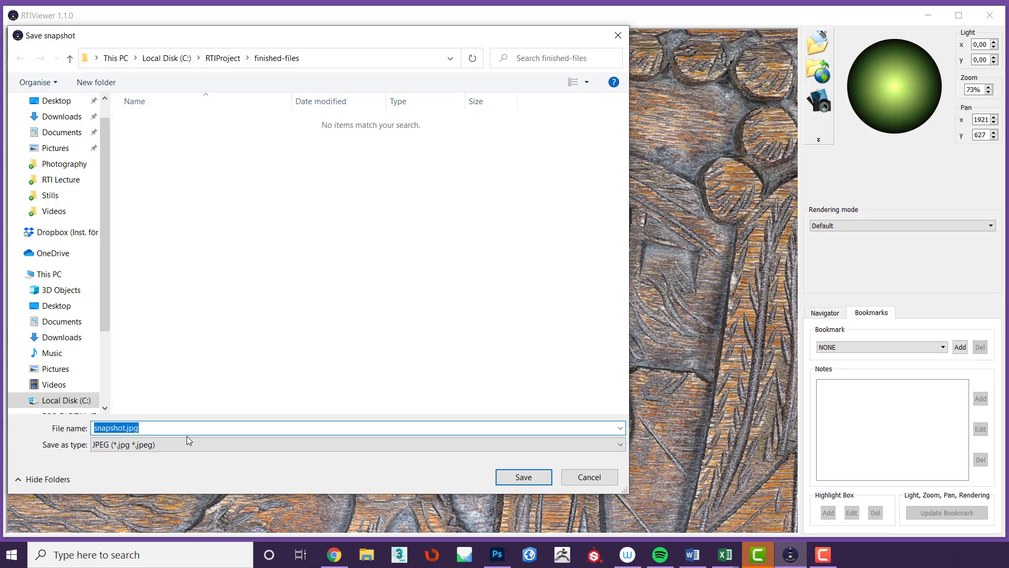
key("ctrl+Left")
key("Left")
type("1")
left_click(171, 446)
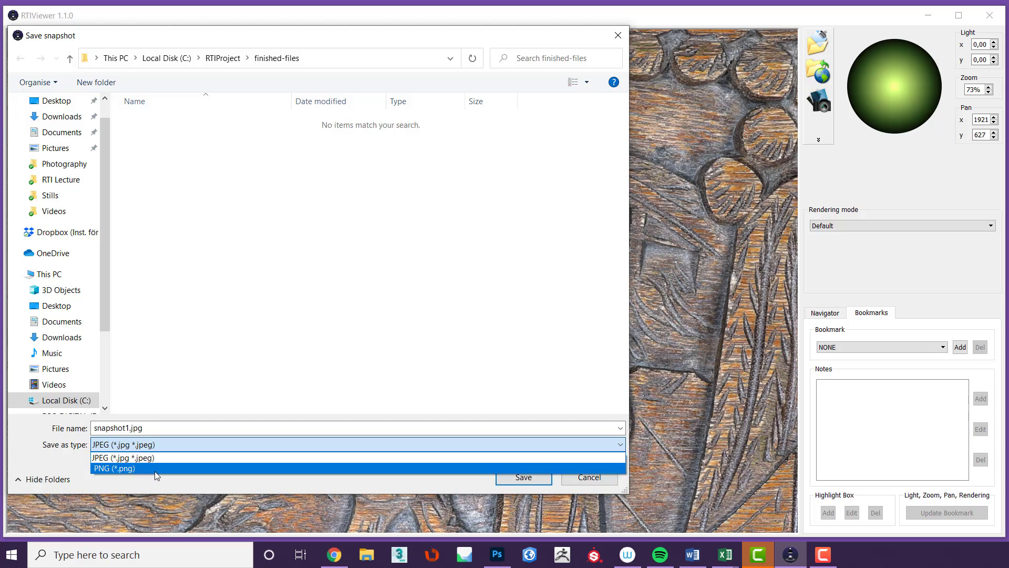
left_click(160, 459)
left_click(522, 478)
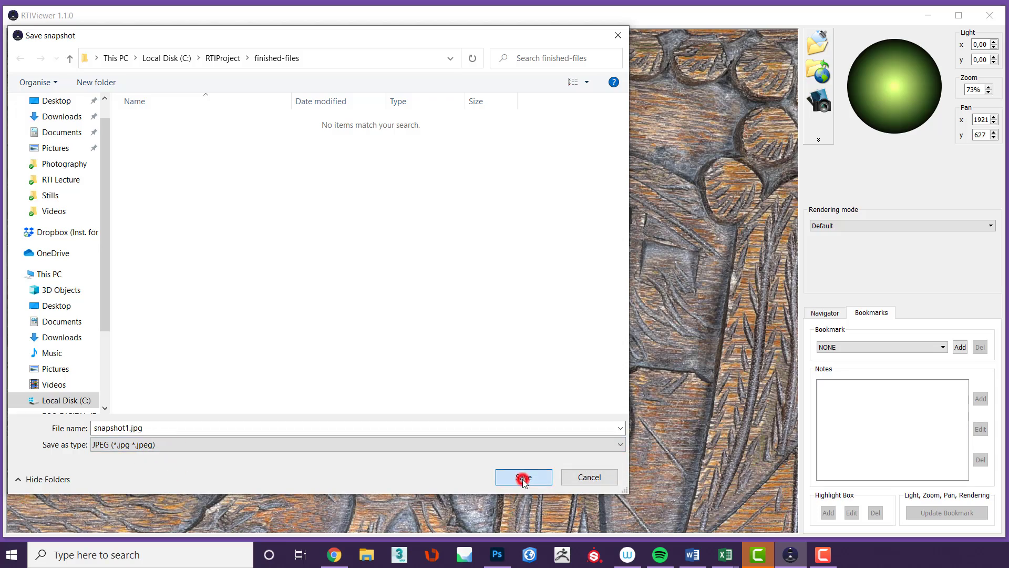